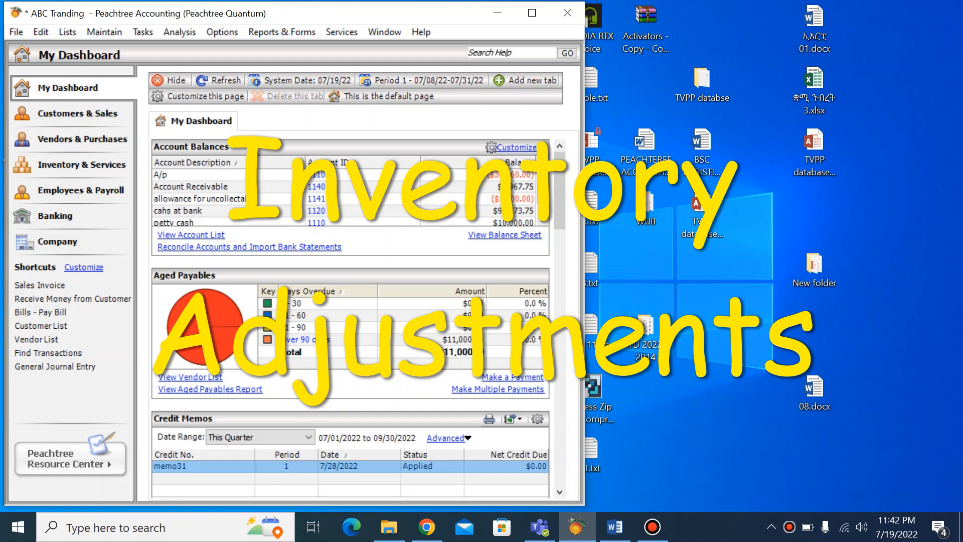
# Step: Open a new inventory adjustment and select the Biscuit item, B1001
pyautogui.hotkey('alt', 'Tab')
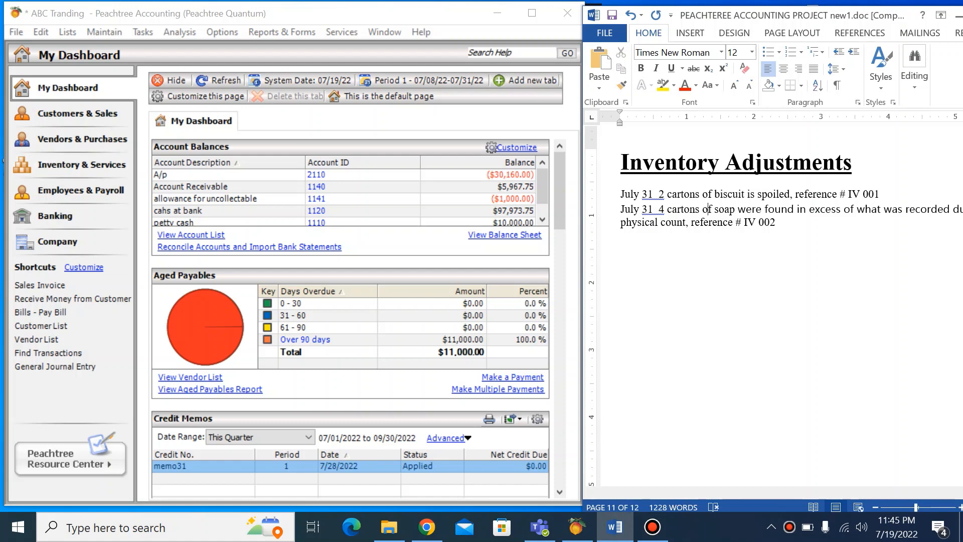
pyautogui.click(143, 32)
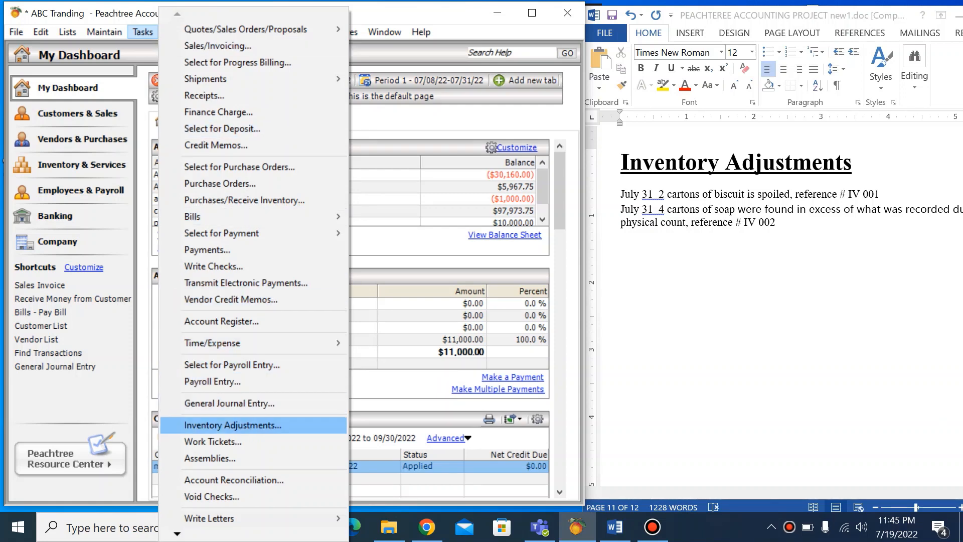
pyautogui.press('Return')
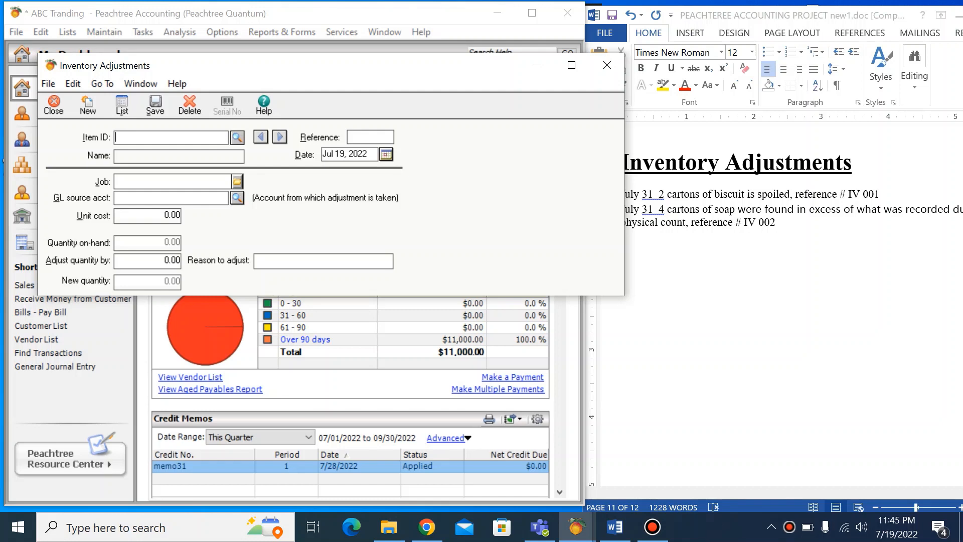
pyautogui.click(710, 205)
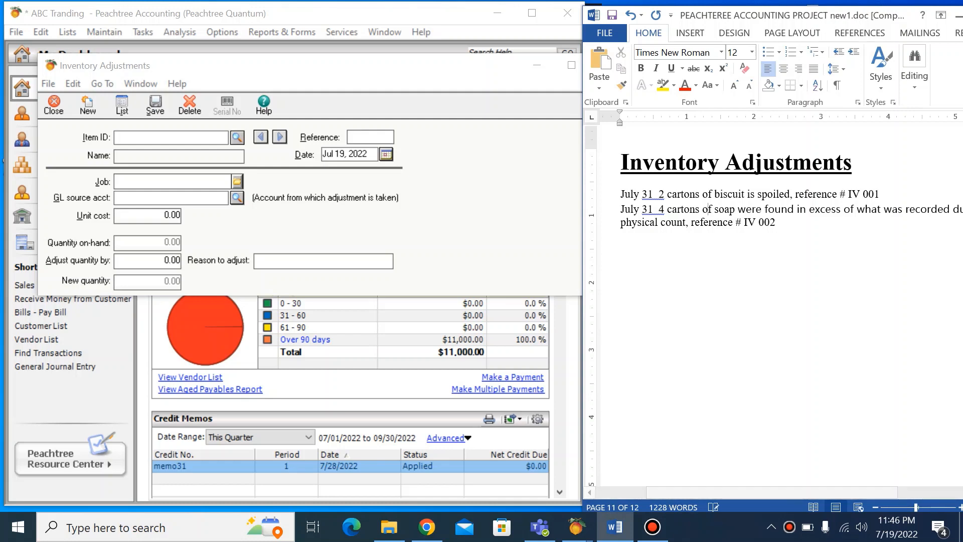
pyautogui.click(237, 138)
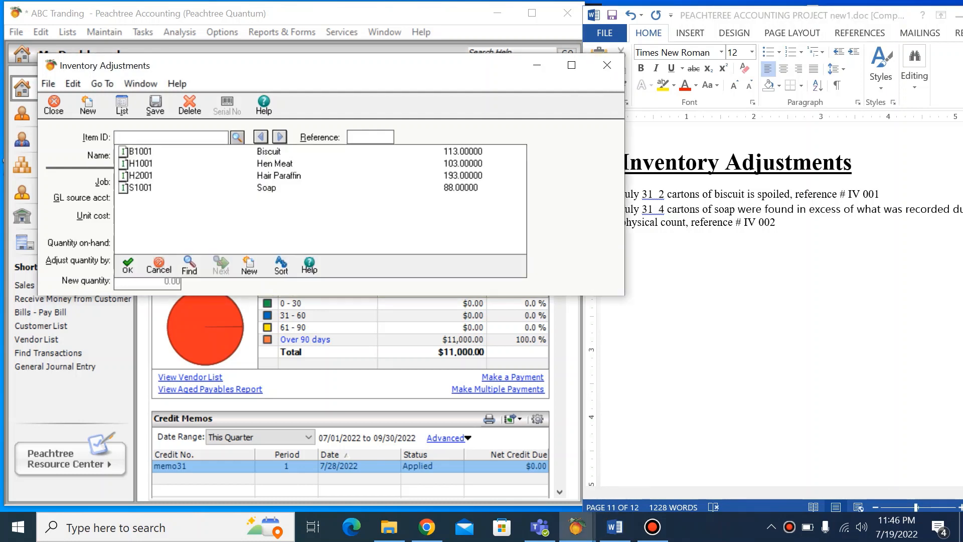
pyautogui.click(269, 152)
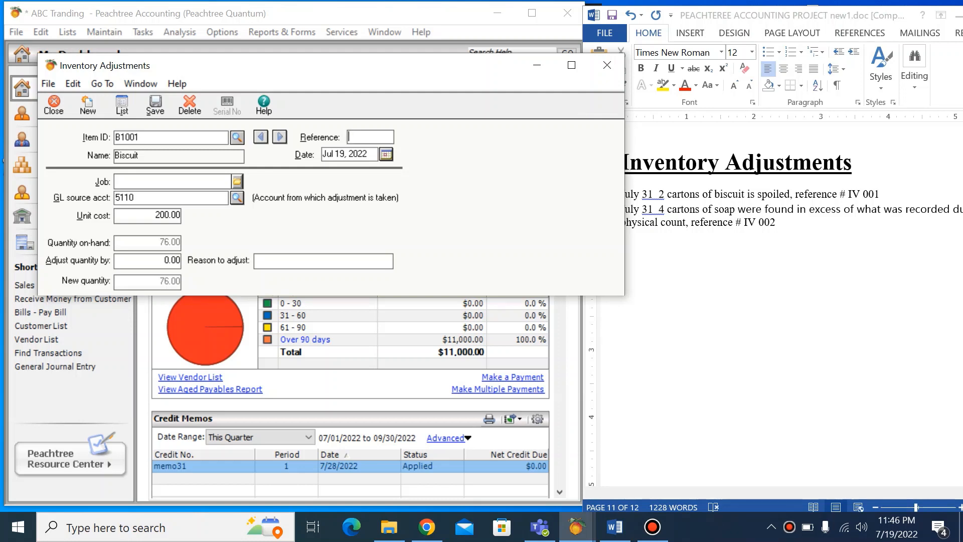
# Step: Enter iv 001 as the biscuit adjustment's reference and date it Jul 31, 2022
pyautogui.write('iv 001')
pyautogui.press('Tab')
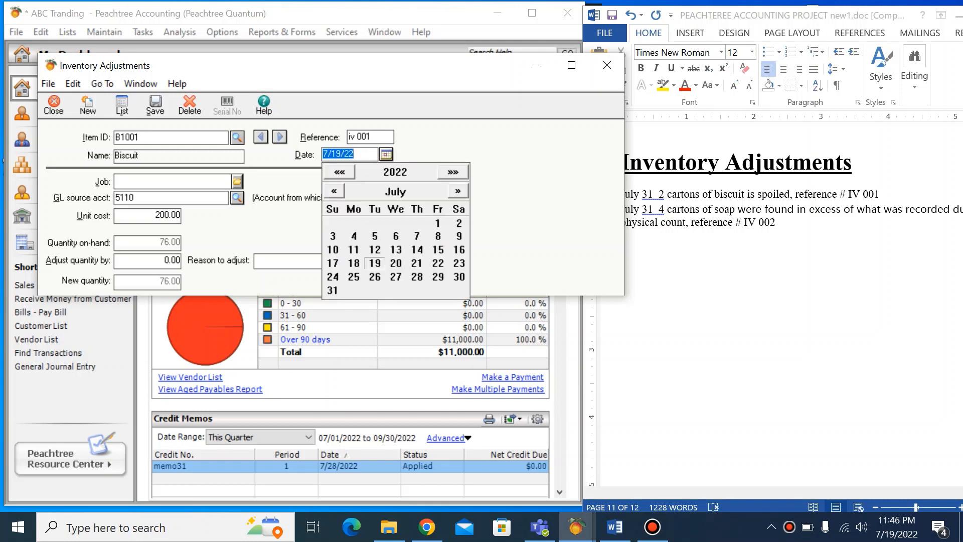
pyautogui.click(332, 290)
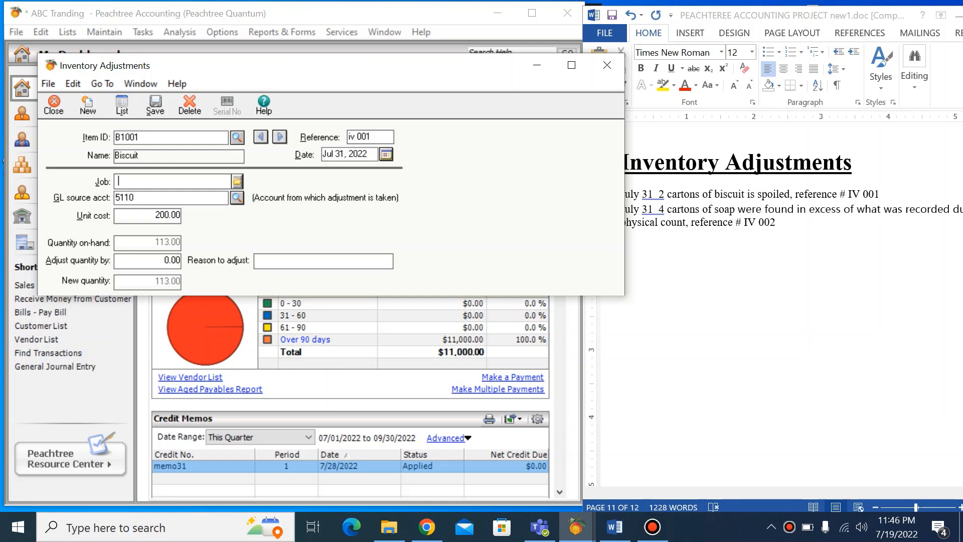
# Step: Adjust the biscuit quantity by -2, give the reason "the item is spoiled", and save the adjustment
pyautogui.click(172, 260)
pyautogui.write('-2')
pyautogui.press('Tab')
pyautogui.write('the item is spoi')
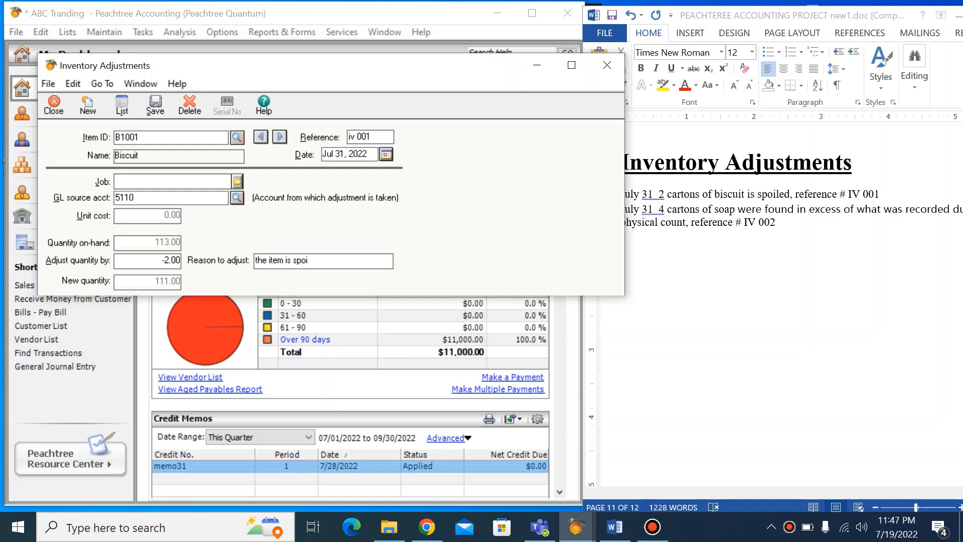
pyautogui.write('led')
pyautogui.click(155, 105)
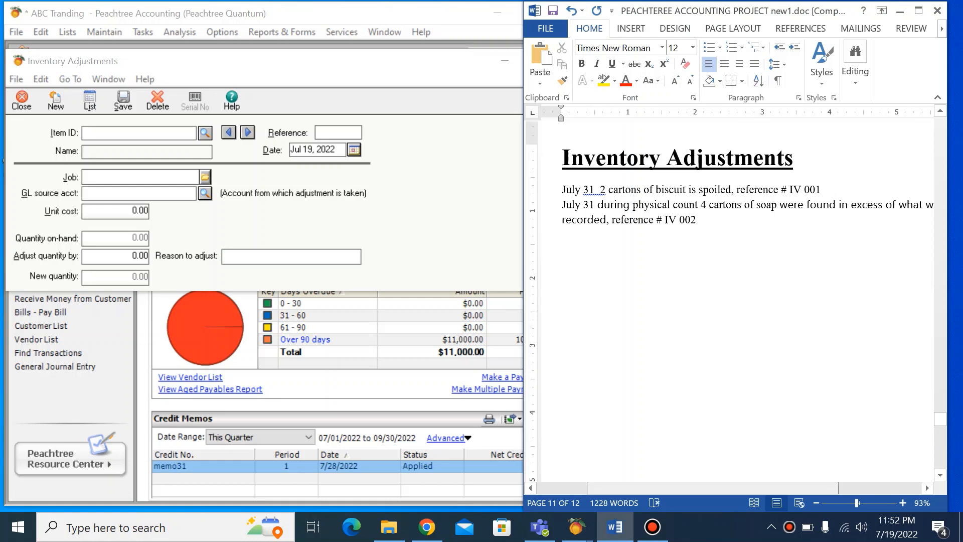
# Step: Select the Soap item, S1001, for the next inventory adjustment and date it Jul 31, 2022
pyautogui.moveTo(712, 487); pyautogui.dragTo(768, 488)
pyautogui.hscroll(-4, 738, 301)
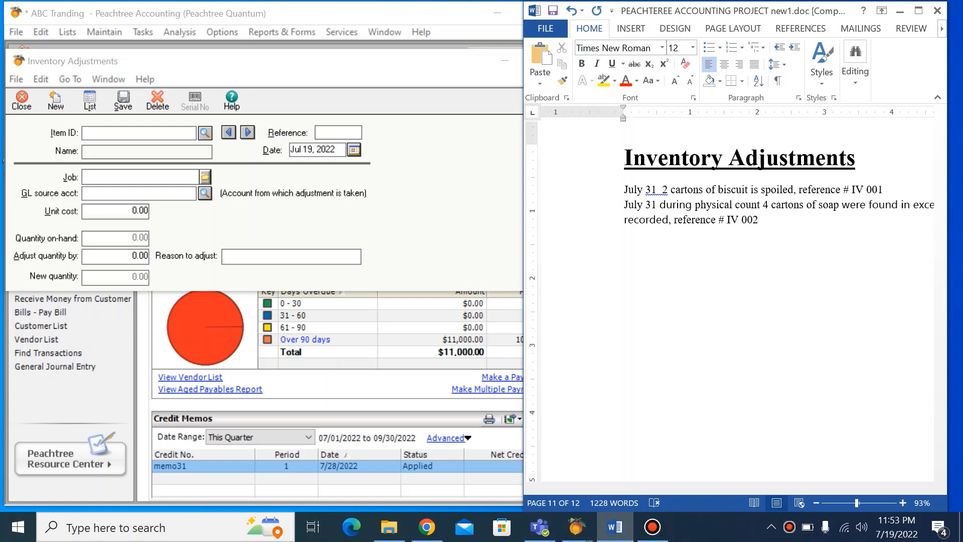
pyautogui.click(205, 133)
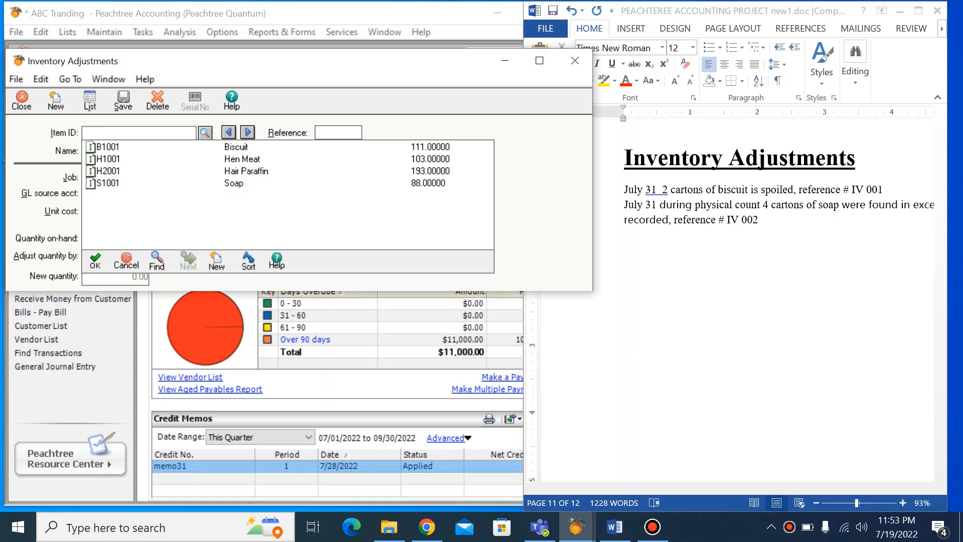
pyautogui.doubleClick(234, 184)
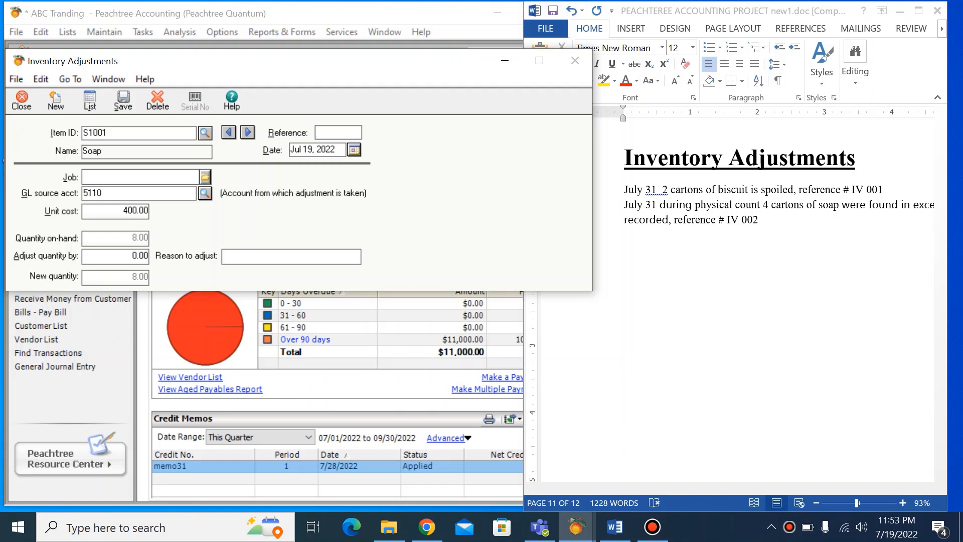
pyautogui.click(354, 150)
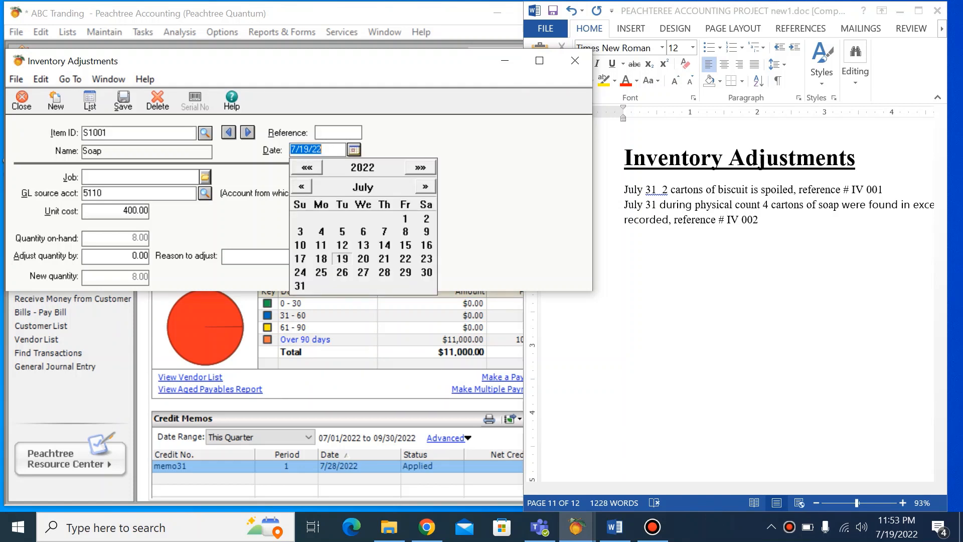
pyautogui.click(300, 286)
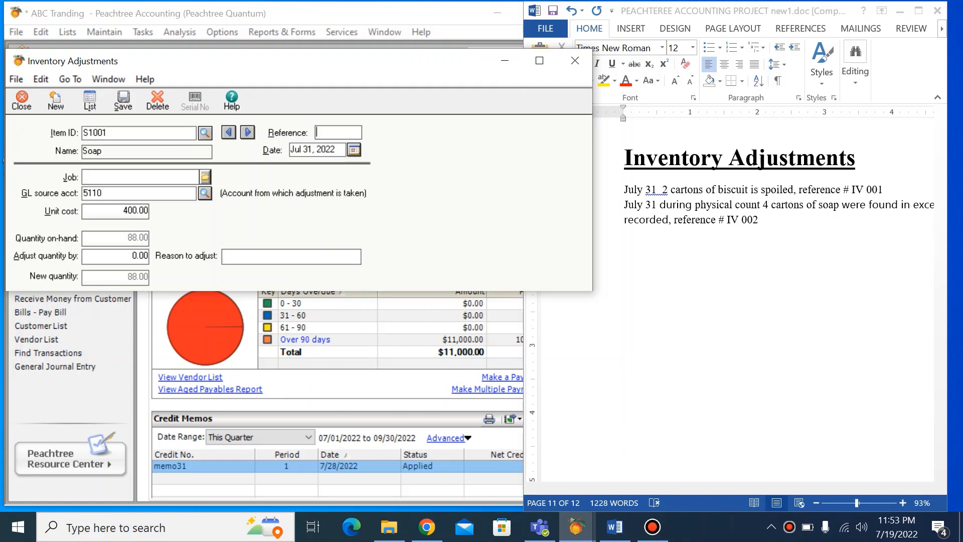
# Step: Enter Iv 002 as the soap adjustment's reference and adjust its quantity by 4
pyautogui.write('Iv')
pyautogui.press('BackSpace')
pyautogui.write('v 002')
pyautogui.click(140, 256)
pyautogui.write('4')
# Step: Enter "4 cartos of sopa were found" as the reason for the soap adjustment and save it
pyautogui.press('Tab')
pyautogui.write('Ecess')
pyautogui.write('dut')
pyautogui.press('BackSpace')
pyautogui.write('etu')
pyautogui.press('BackSpace')
pyautogui.press('BackSpace')
pyautogui.press('BackSpace')
pyautogui.press('BackSpace')
pyautogui.press('BackSpace')
pyautogui.write('4v')
pyautogui.press('BackSpace')
pyautogui.write('cartos of ')
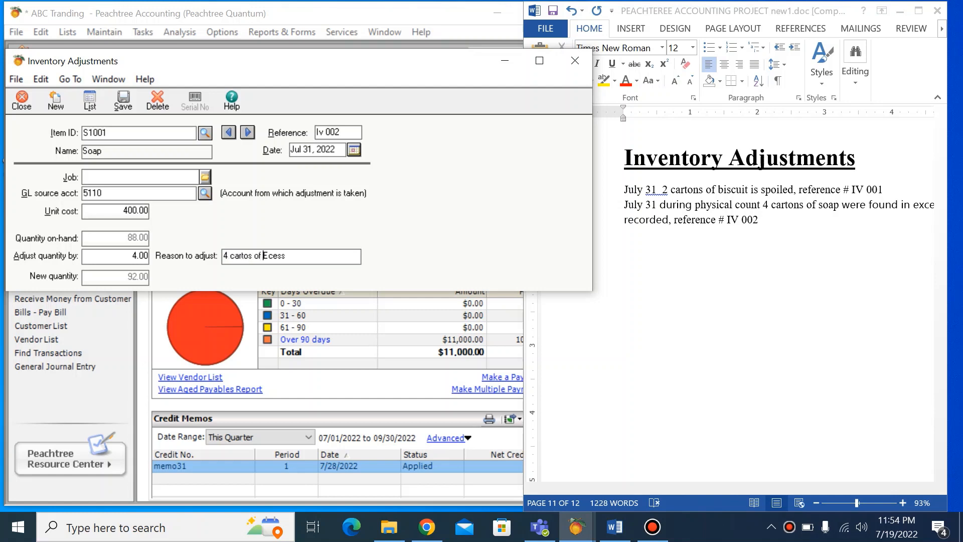
pyautogui.write('sopa wre')
pyautogui.press('BackSpace')
pyautogui.press('BackSpace')
pyautogui.write('ere fo')
pyautogui.press('BackSpace')
pyautogui.press('BackSpace')
pyautogui.press('Delete')
pyautogui.press('Delete')
pyautogui.press('Delete')
pyautogui.press('Delete')
pyautogui.write('found')
pyautogui.click(123, 101)
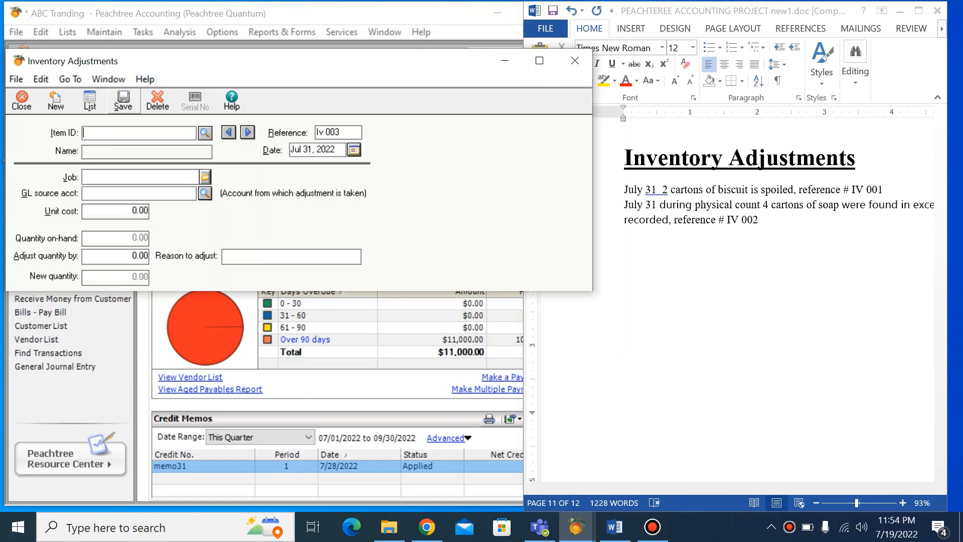
# Step: Review the list of inventory adjustments for this period, then close it and the adjustment window
pyautogui.click(90, 100)
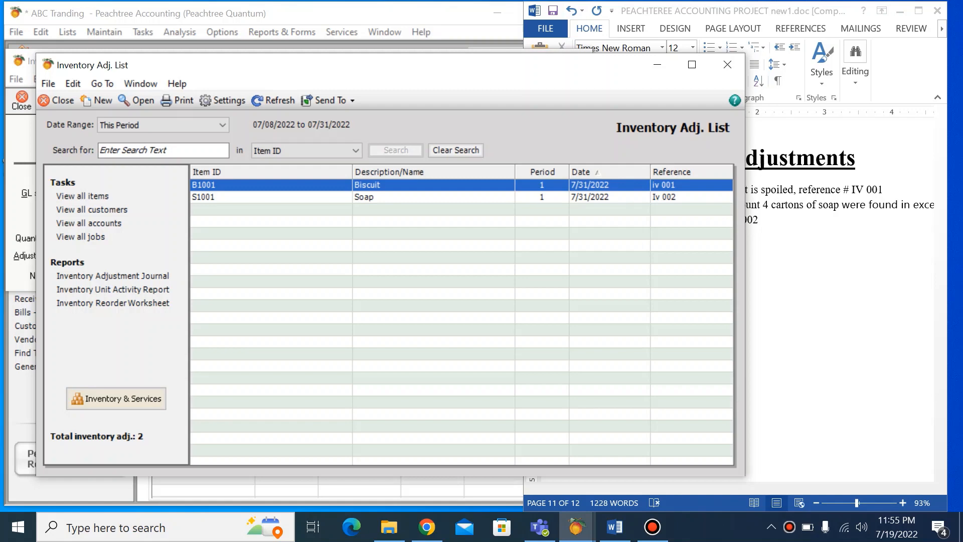
pyautogui.click(727, 64)
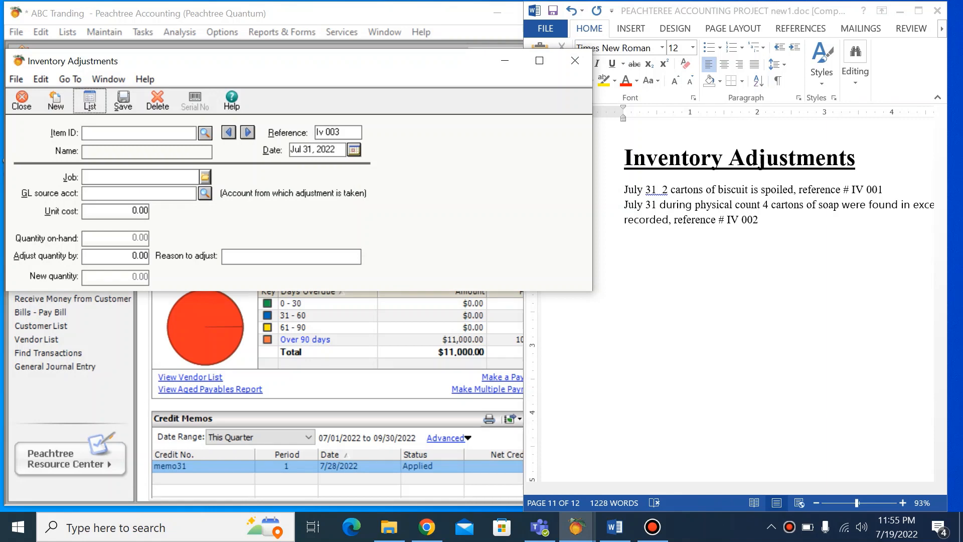
pyautogui.click(575, 60)
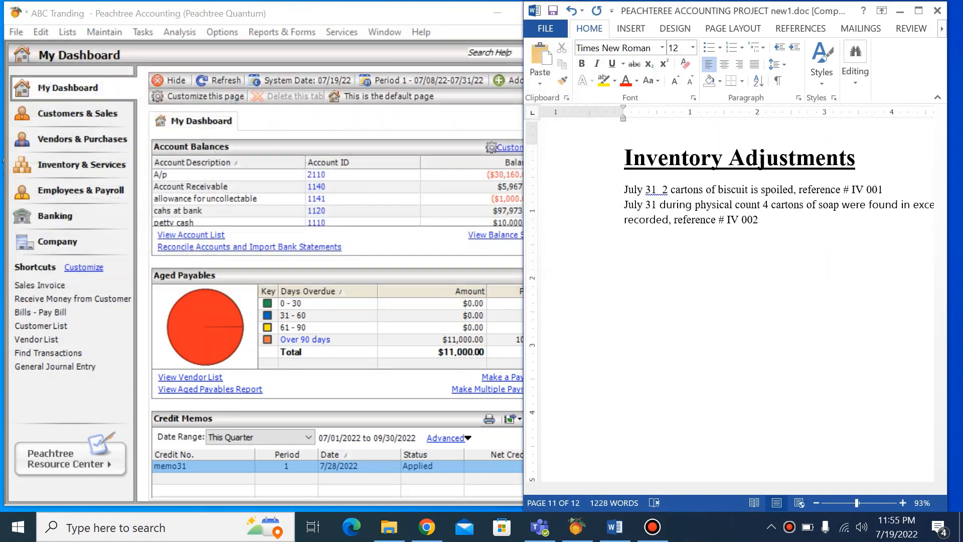
# Step: Display the Inventory Adjustment Journal report full-size to review the adjustment entries, then close the report and the report selection window
pyautogui.click(282, 32)
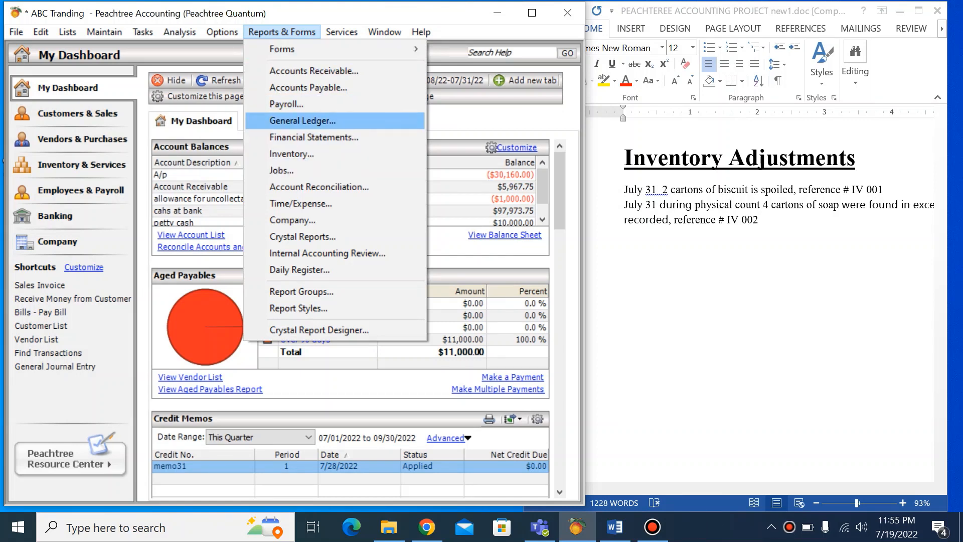
pyautogui.click(302, 120)
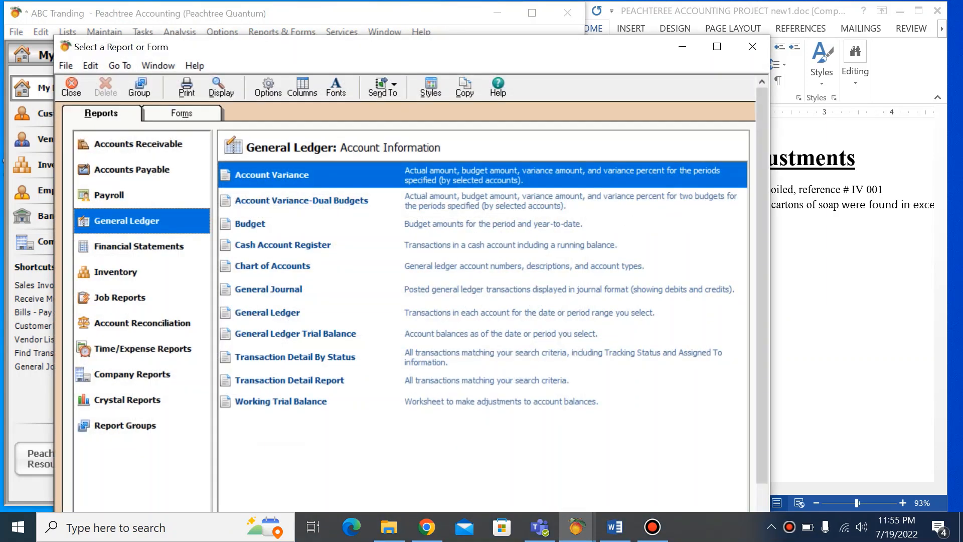
pyautogui.click(116, 272)
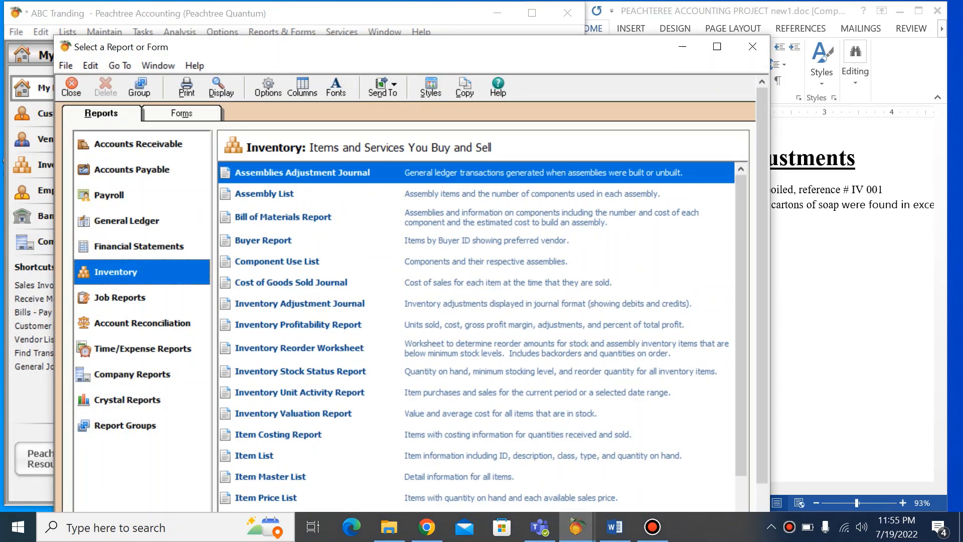
pyautogui.click(300, 304)
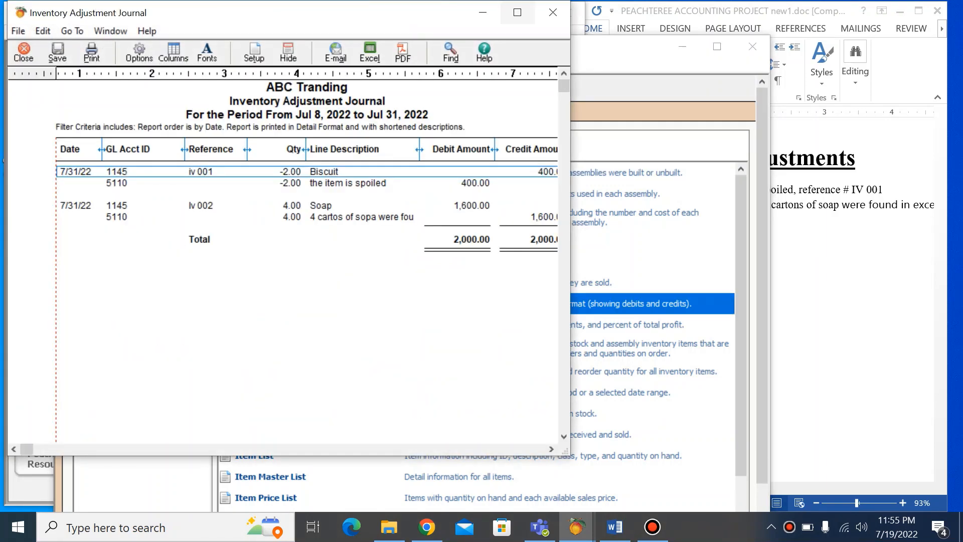
pyautogui.click(517, 12)
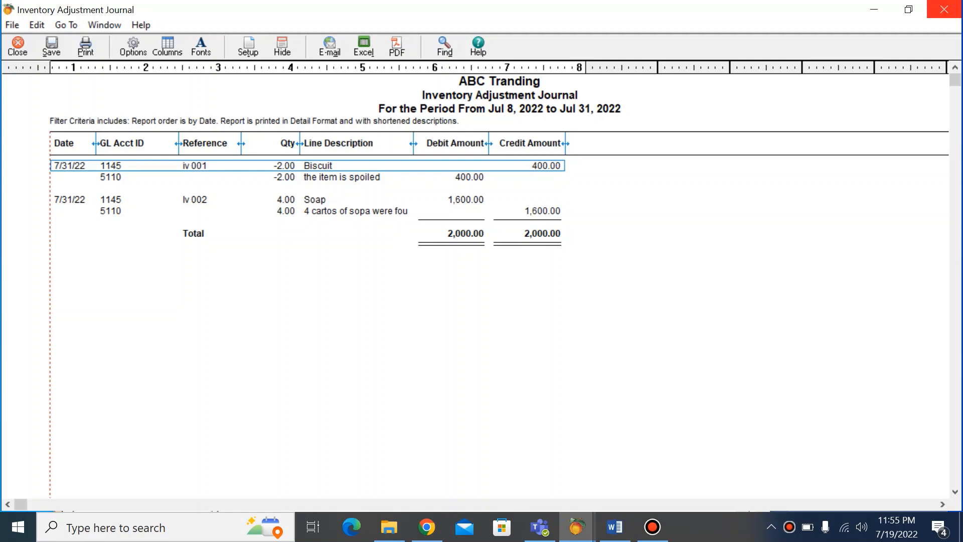
pyautogui.click(944, 9)
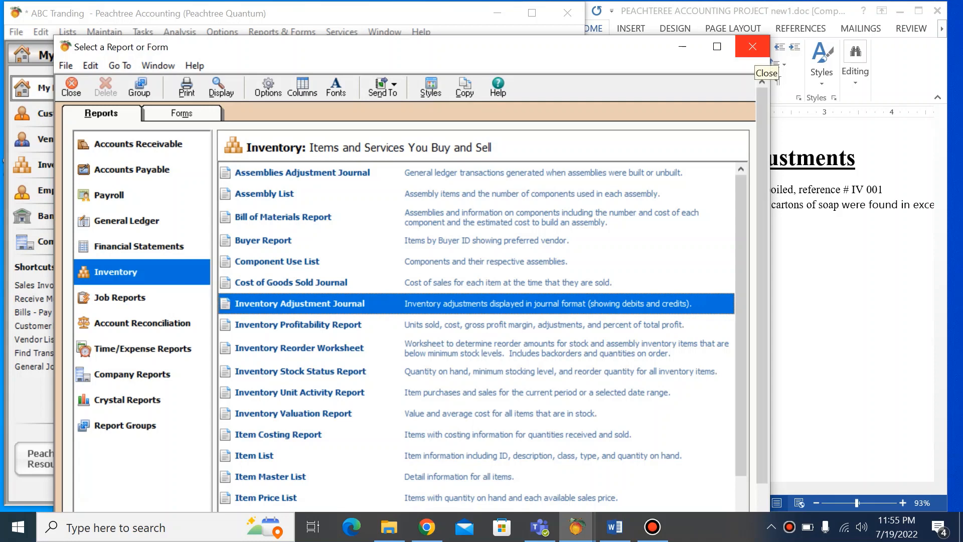
pyautogui.click(752, 48)
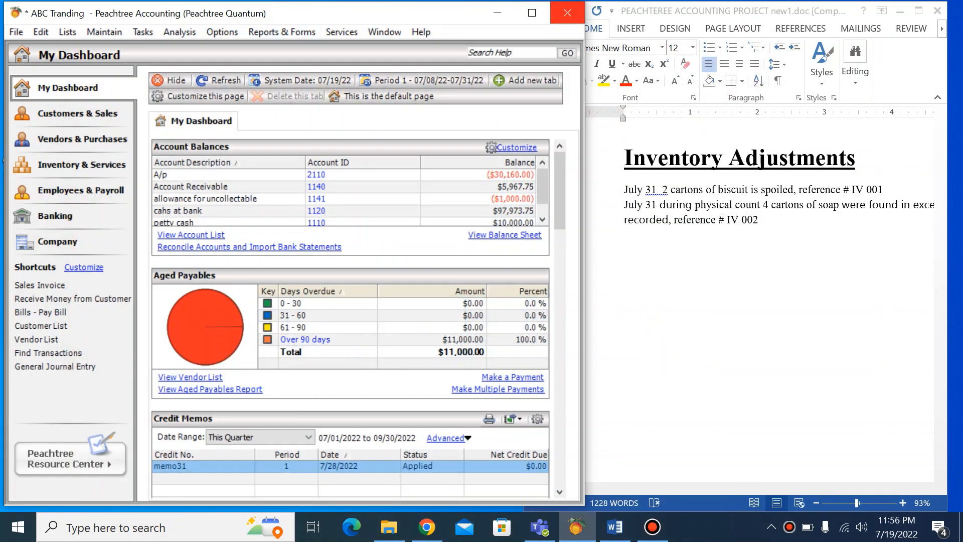